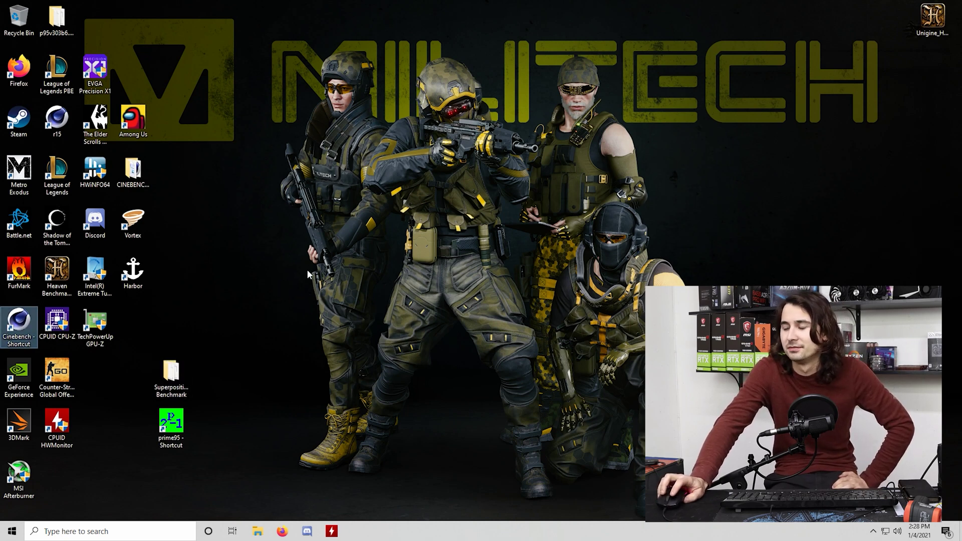
- Launch HWMonitor and run Cinebench R20's multi-core CPU test, which scores 5743 pts
{"action": "left_click", "coordinate": [331, 532]}
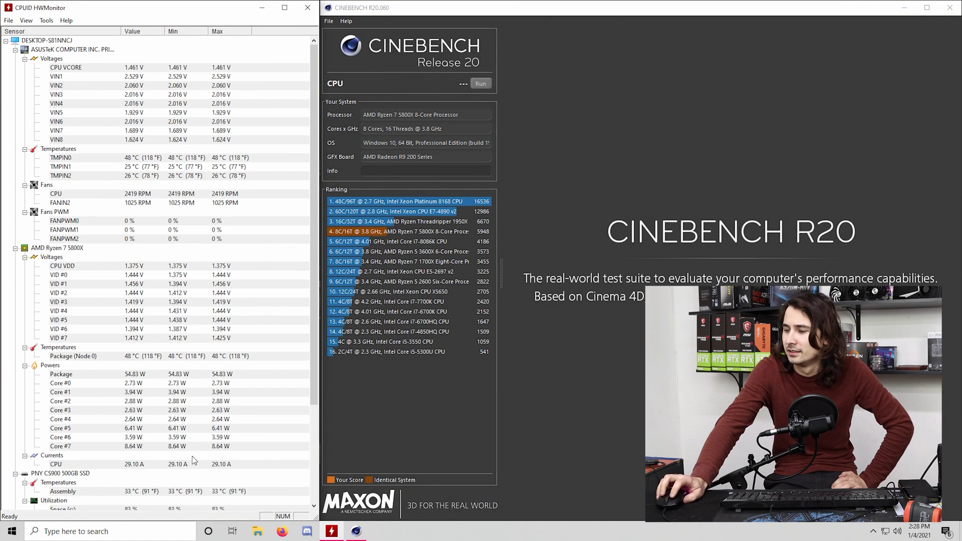
{"action": "scroll", "coordinate": [190, 165], "scroll_direction": "down", "scroll_amount": 10}
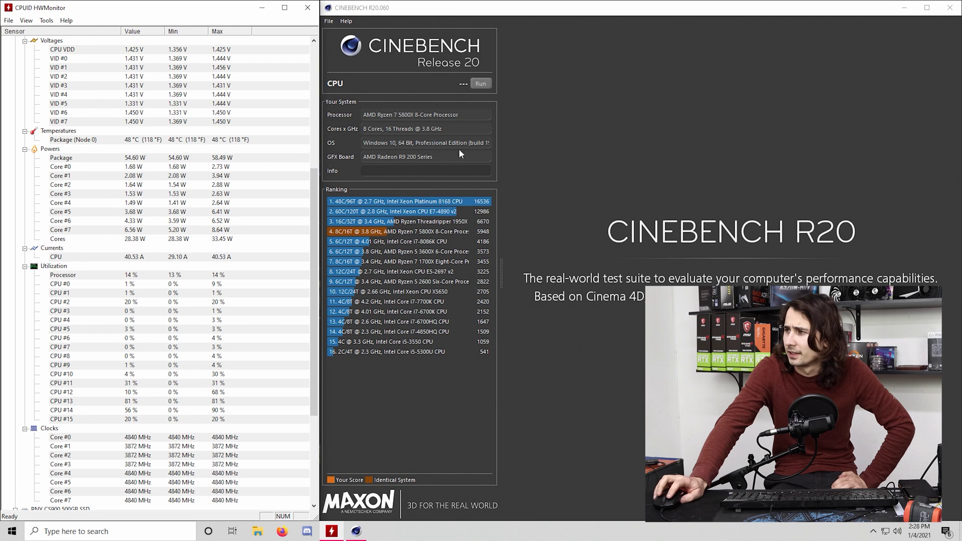
{"action": "left_click", "coordinate": [481, 85]}
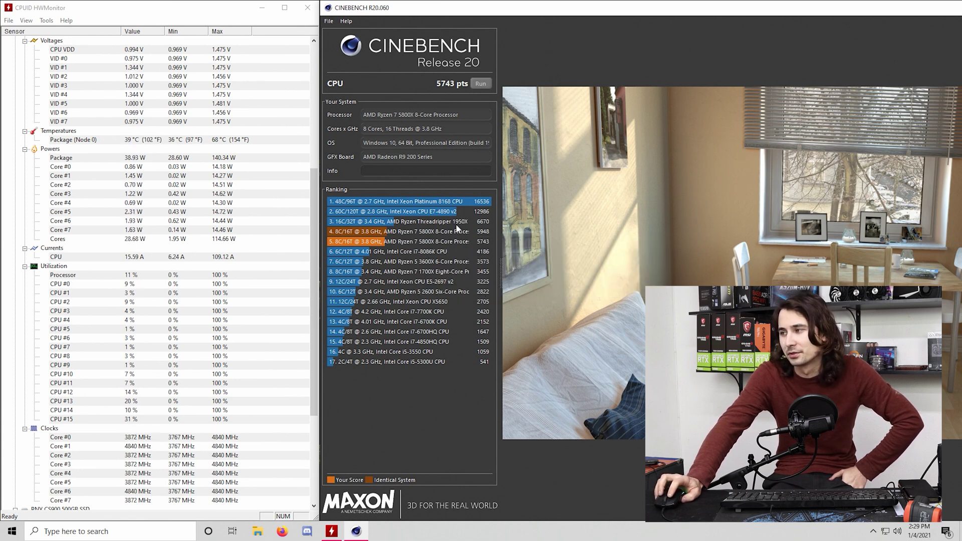
{"action": "mouse_move", "coordinate": [458, 231]}
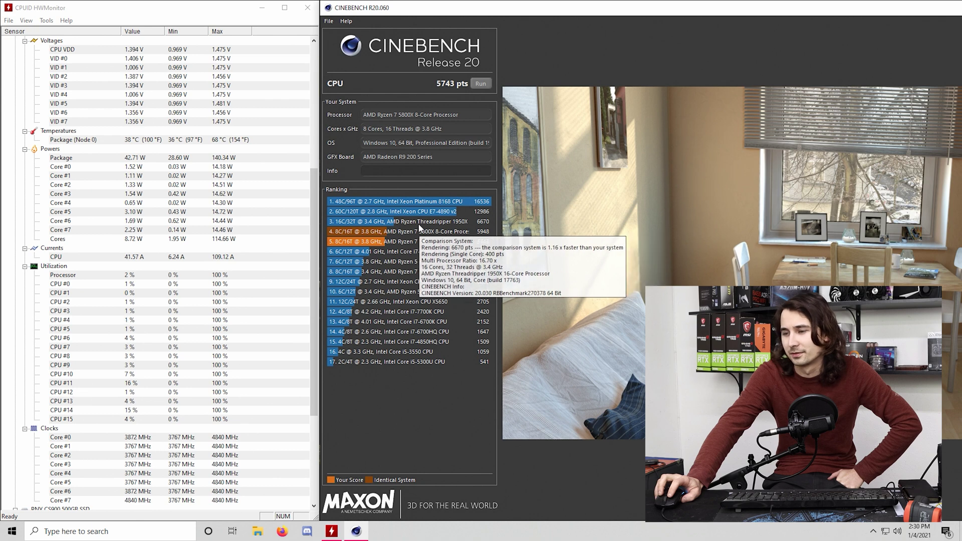
- Check the 5743 pts result against the other processors in the Cinebench ranking list
{"action": "mouse_move", "coordinate": [430, 245]}
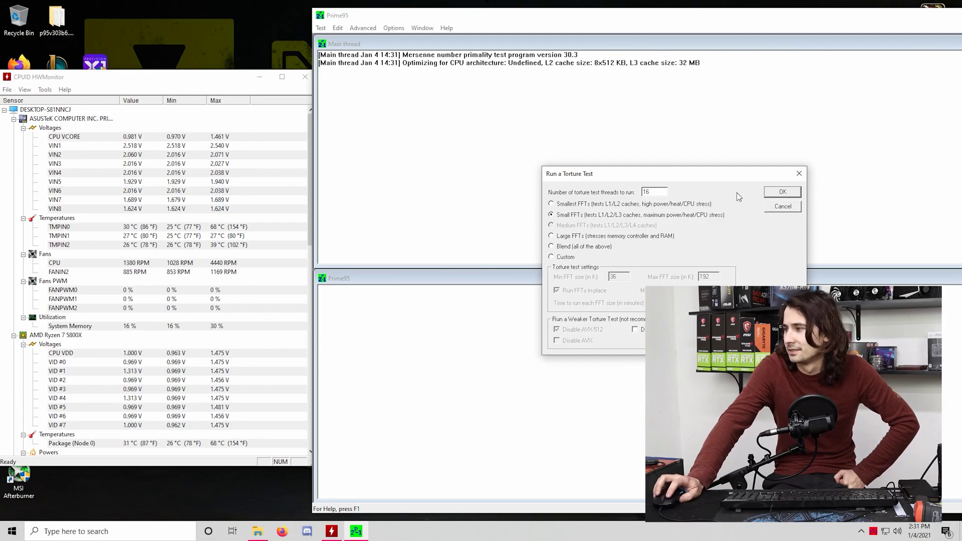
- Start the 16-thread Small FFTs torture test, then enlarge HWMonitor and select the TMPIN0 temperature
{"action": "left_click", "coordinate": [781, 192]}
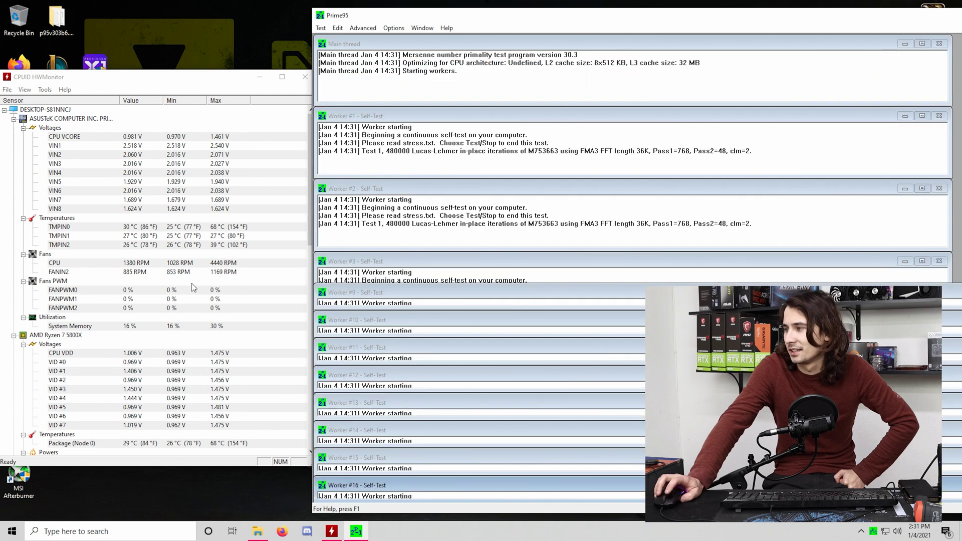
{"action": "left_click", "coordinate": [183, 87]}
{"action": "left_click_drag", "start_coordinate": [174, 467], "coordinate": [174, 499]}
{"action": "left_click_drag", "start_coordinate": [195, 79], "coordinate": [197, 16]}
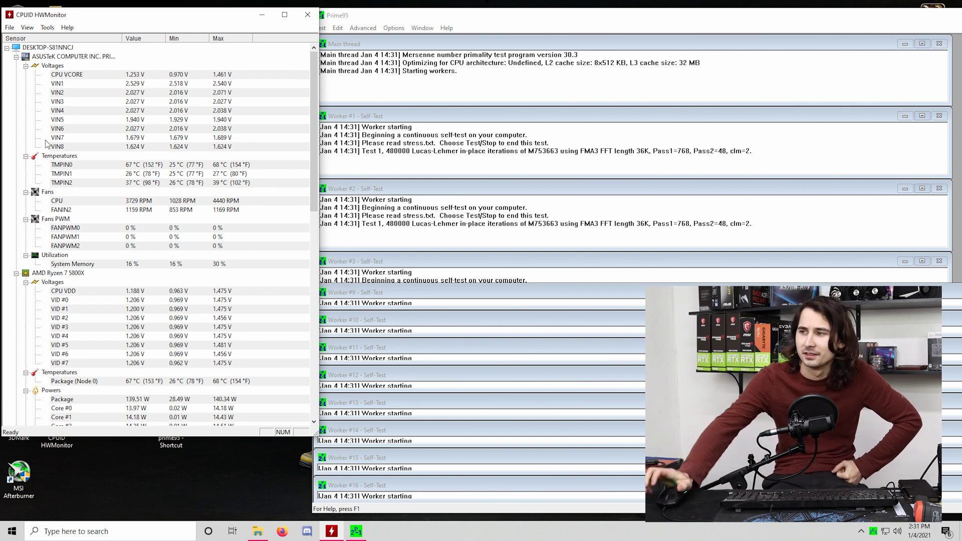
{"action": "left_click", "coordinate": [105, 166]}
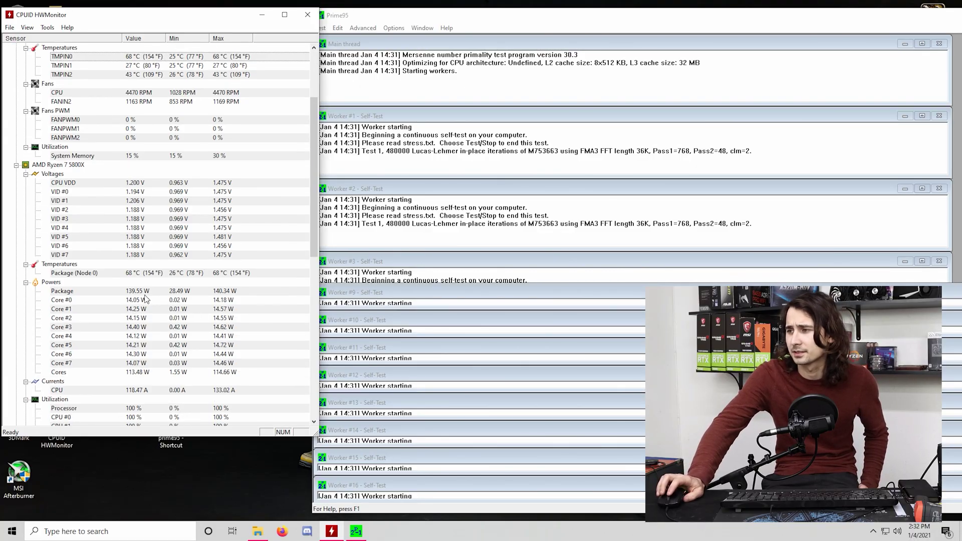
{"action": "left_click", "coordinate": [145, 294]}
{"action": "scroll", "coordinate": [226, 350], "scroll_direction": "down", "scroll_amount": 3}
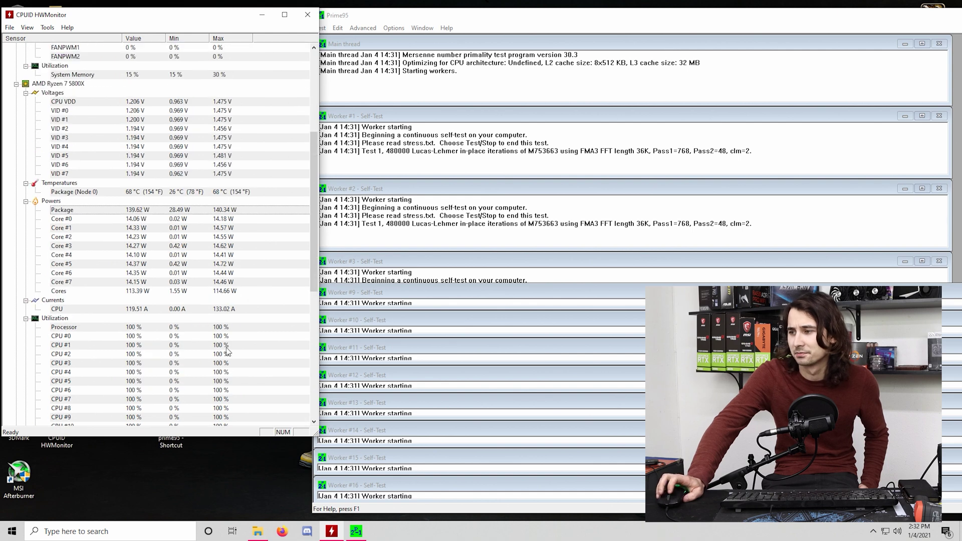
{"action": "scroll", "coordinate": [226, 351], "scroll_direction": "down", "scroll_amount": 7}
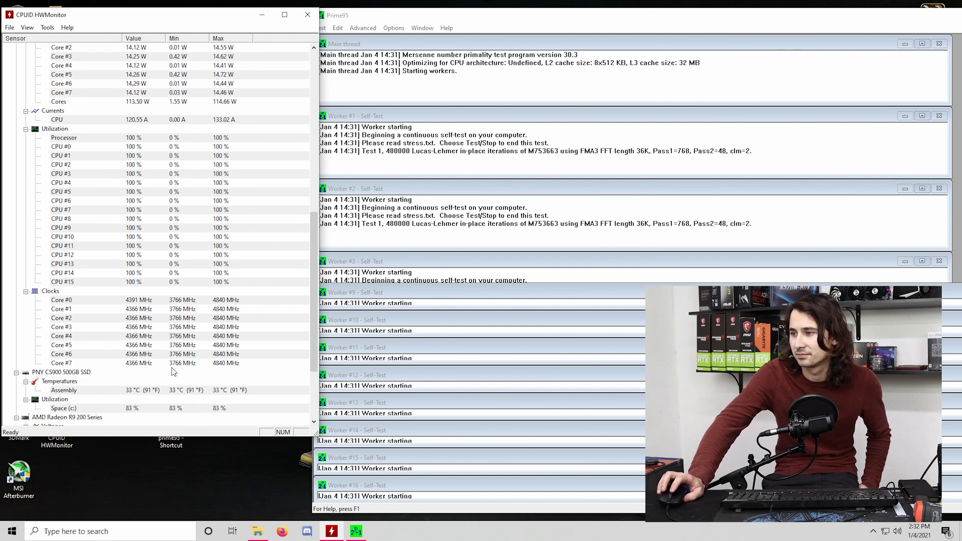
{"action": "scroll", "coordinate": [171, 351], "scroll_direction": "down", "scroll_amount": 2}
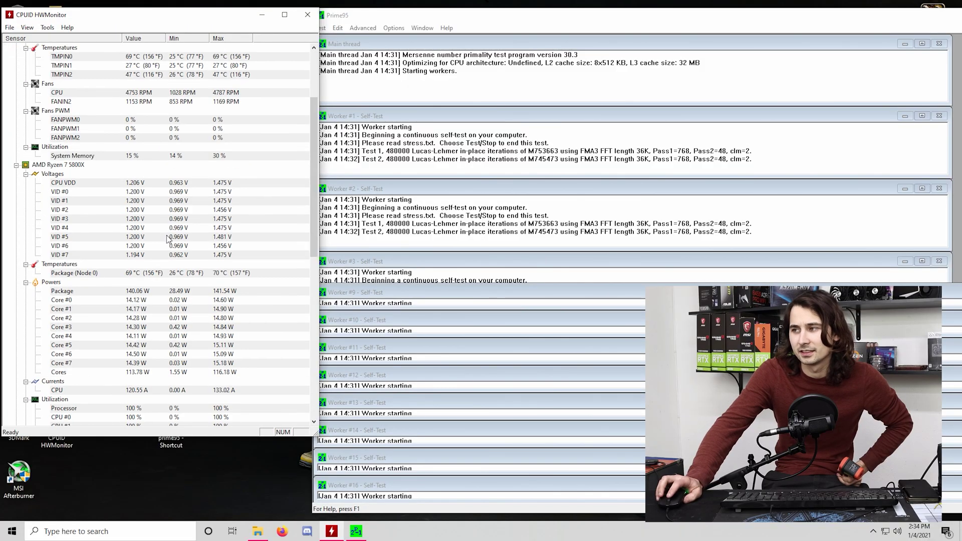
{"action": "scroll", "coordinate": [169, 261], "scroll_direction": "down", "scroll_amount": 5}
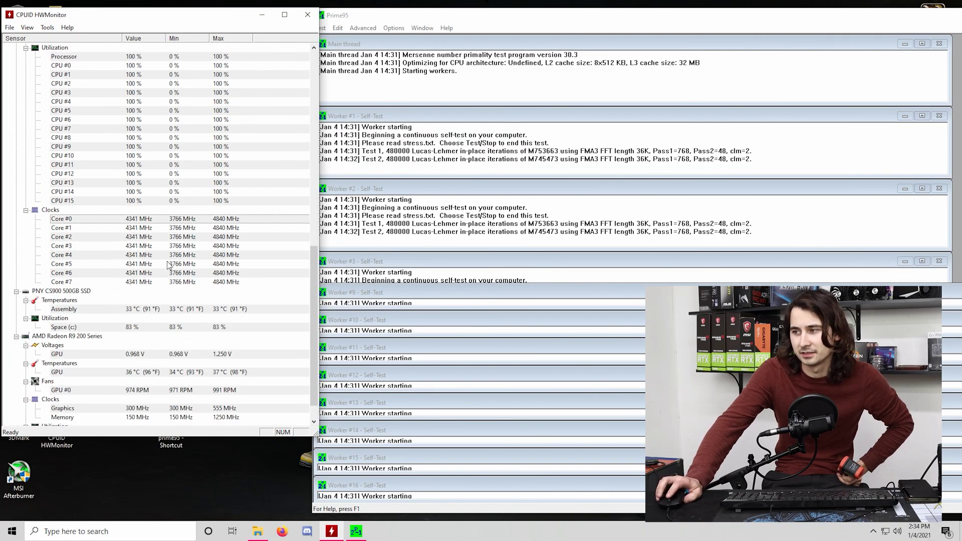
{"action": "scroll", "coordinate": [169, 266], "scroll_direction": "down", "scroll_amount": 1}
{"action": "scroll", "coordinate": [205, 333], "scroll_direction": "up", "scroll_amount": 20}
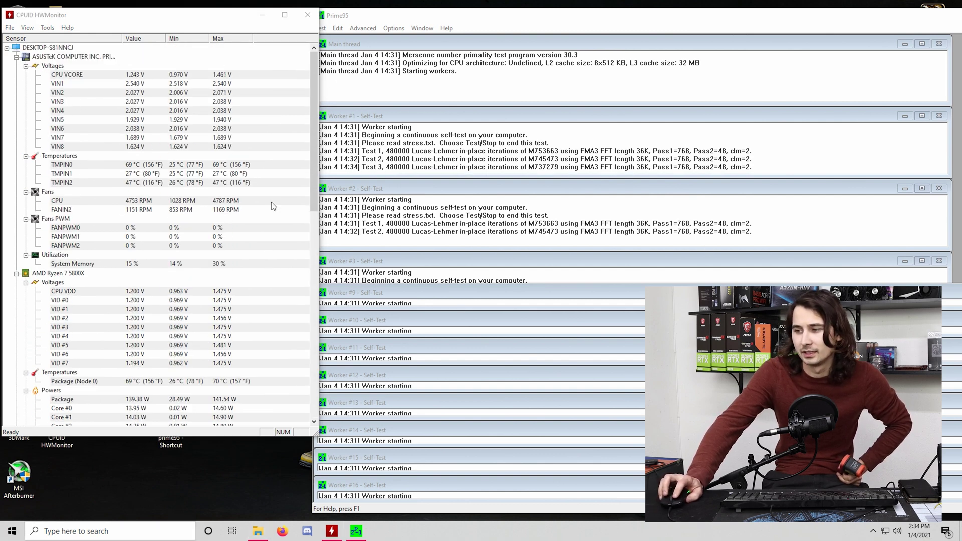
{"action": "left_click_drag", "start_coordinate": [204, 10], "coordinate": [616, 49]}
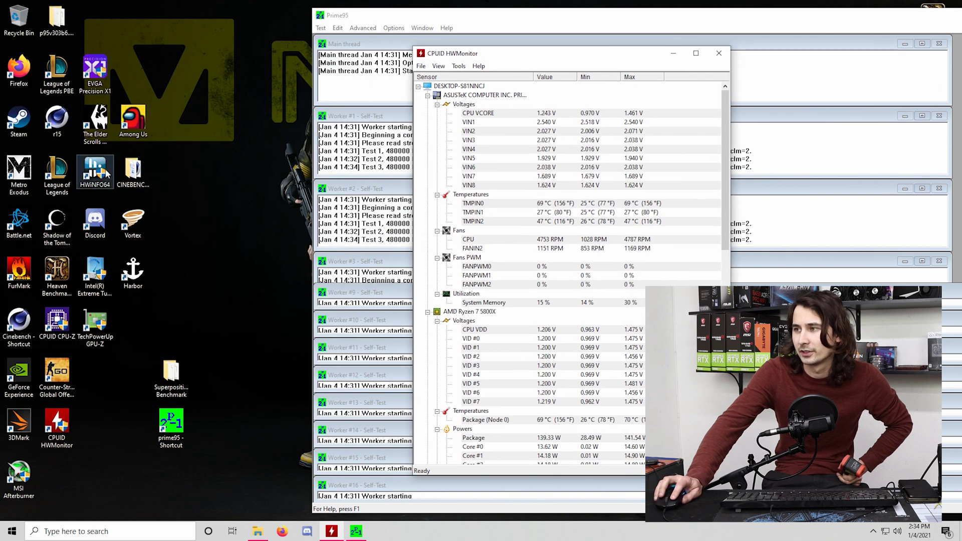
{"action": "key", "text": "Return"}
{"action": "left_click", "coordinate": [418, 333]}
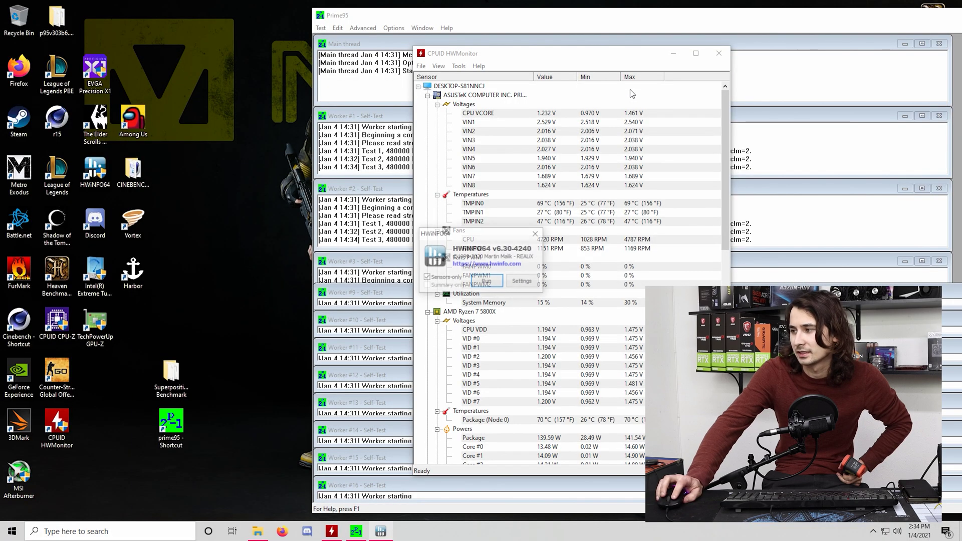
{"action": "left_click", "coordinate": [487, 281]}
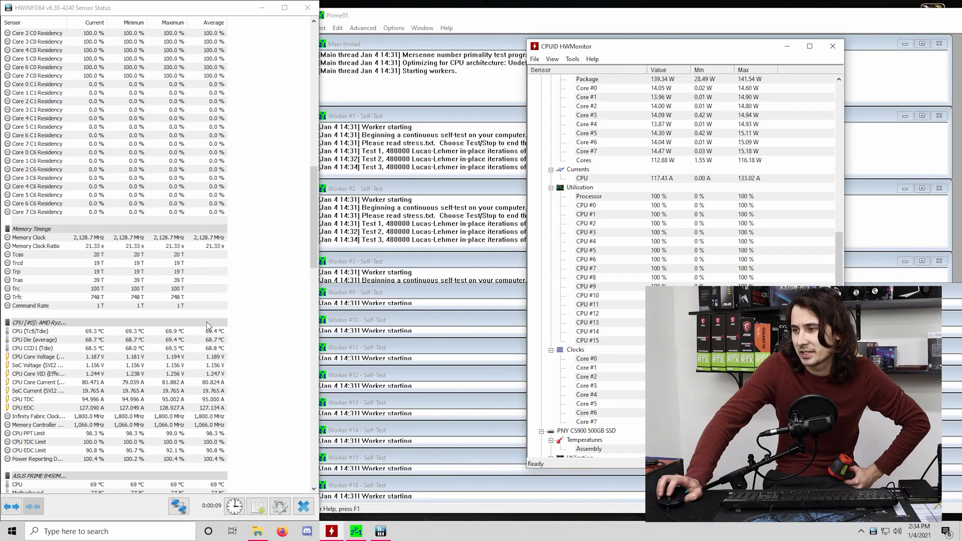
{"action": "scroll", "coordinate": [207, 340], "scroll_direction": "down", "scroll_amount": 2}
{"action": "scroll", "coordinate": [207, 340], "scroll_direction": "down", "scroll_amount": 4}
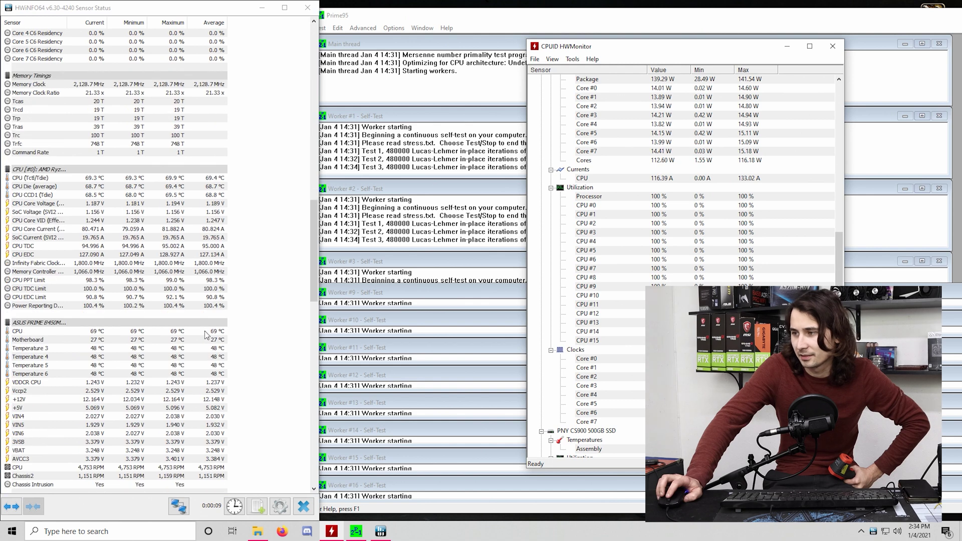
{"action": "scroll", "coordinate": [102, 342], "scroll_direction": "down", "scroll_amount": 3}
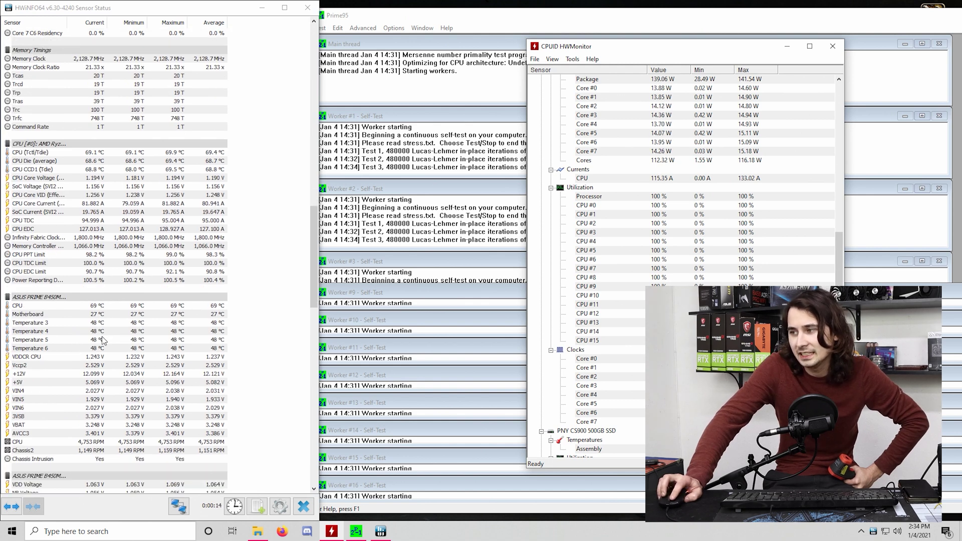
{"action": "scroll", "coordinate": [110, 351], "scroll_direction": "down", "scroll_amount": 5}
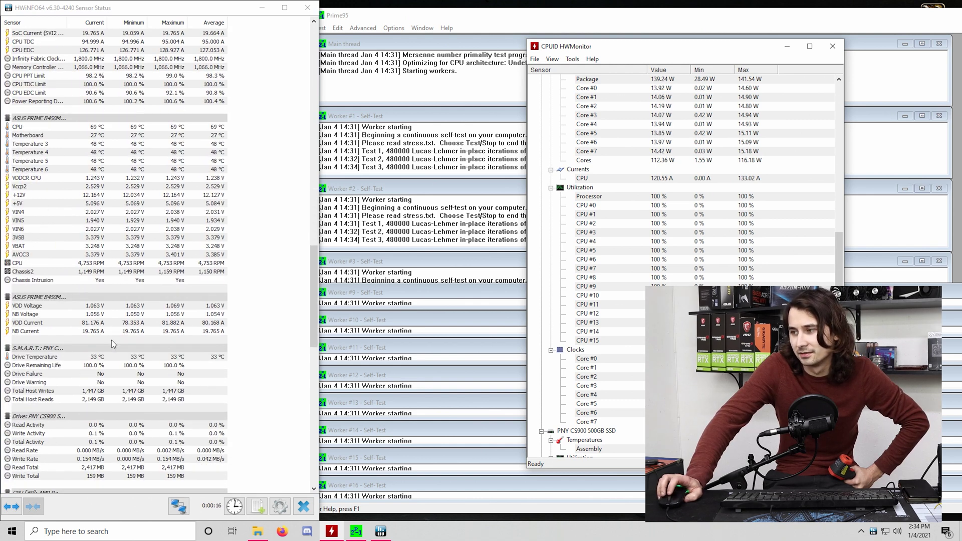
{"action": "scroll", "coordinate": [125, 363], "scroll_direction": "down", "scroll_amount": 15}
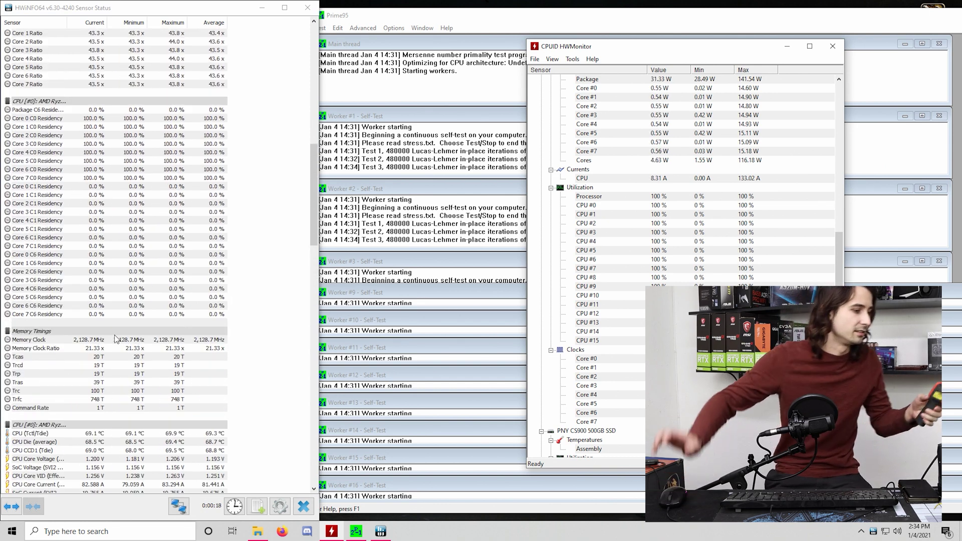
{"action": "scroll", "coordinate": [666, 278], "scroll_direction": "up", "scroll_amount": 7}
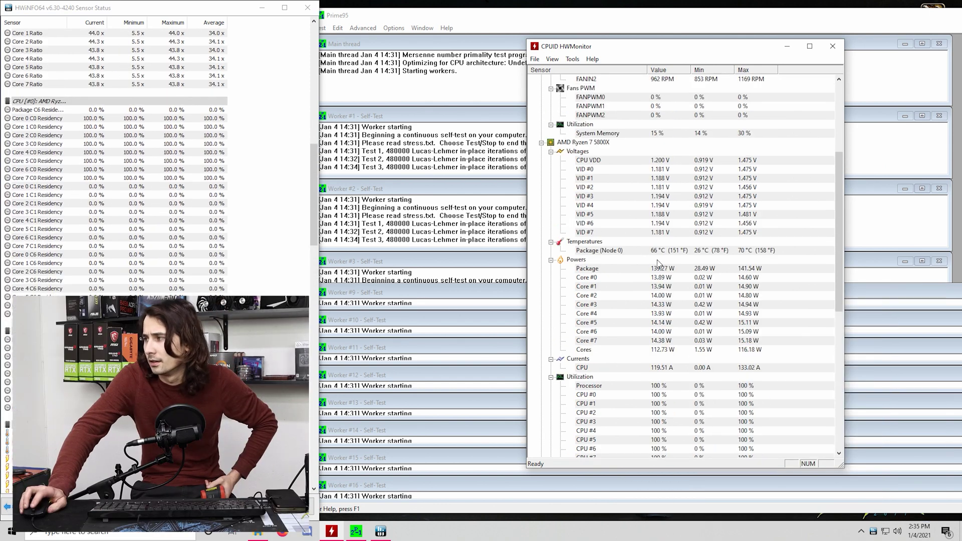
{"action": "left_click", "coordinate": [662, 271]}
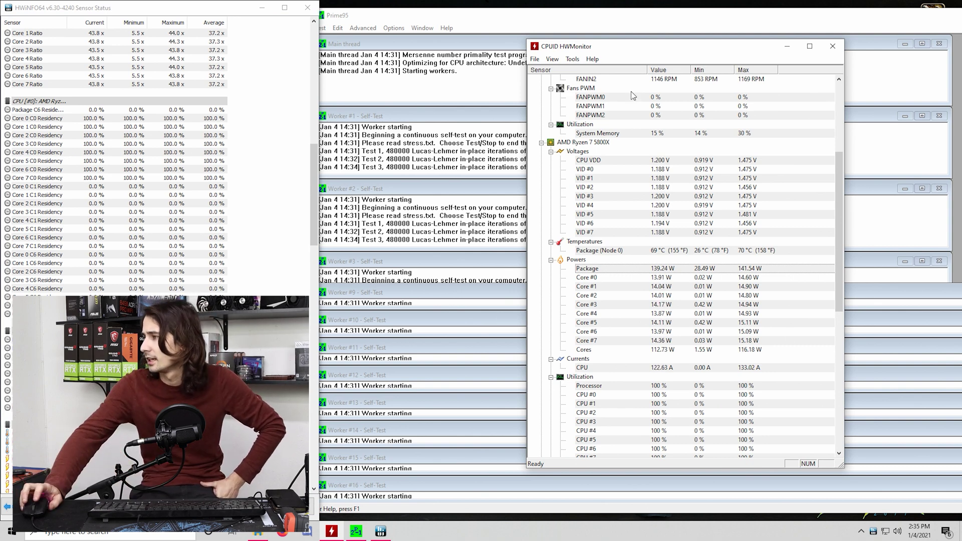
{"action": "left_click", "coordinate": [552, 59]}
{"action": "left_click", "coordinate": [566, 71]}
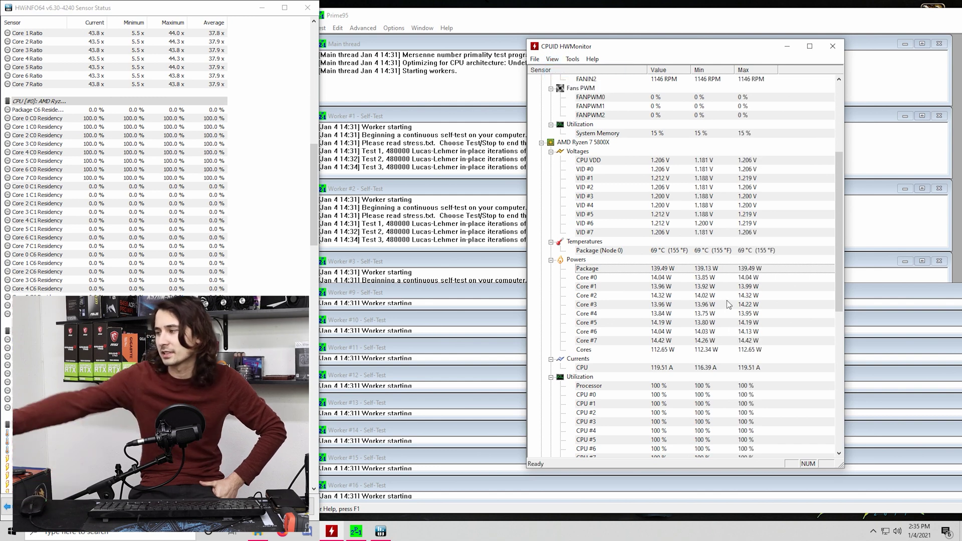
{"action": "scroll", "coordinate": [115, 150], "scroll_direction": "down", "scroll_amount": 10}
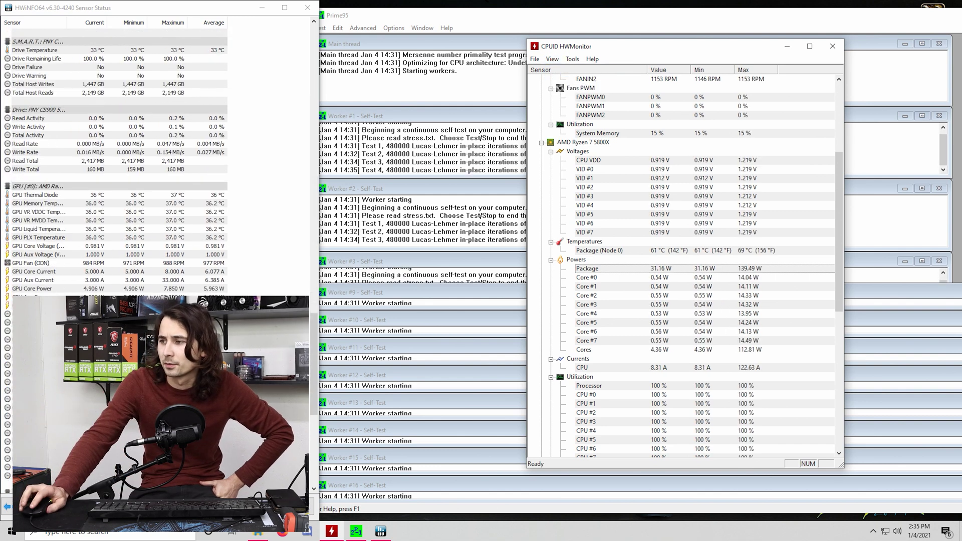
{"action": "scroll", "coordinate": [116, 150], "scroll_direction": "down", "scroll_amount": 7}
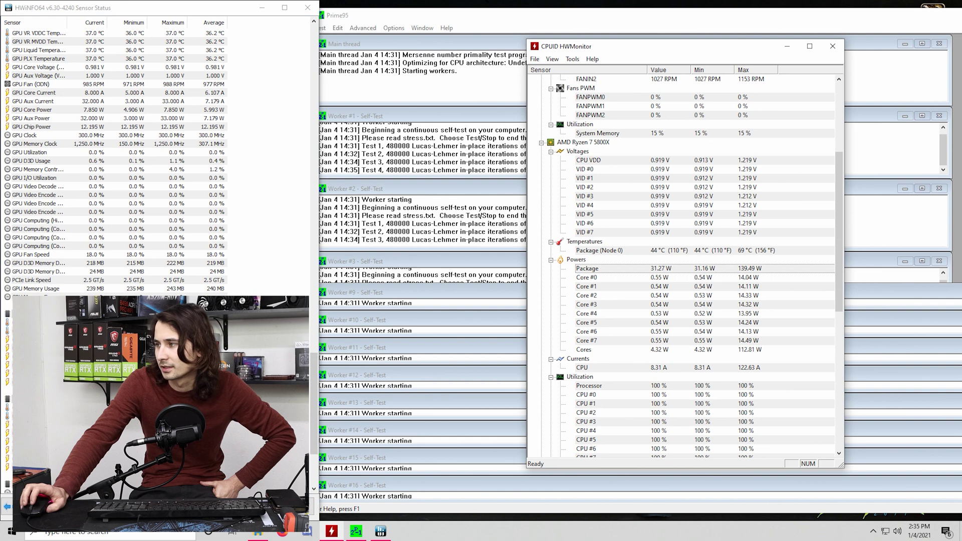
{"action": "scroll", "coordinate": [116, 150], "scroll_direction": "up", "scroll_amount": 20}
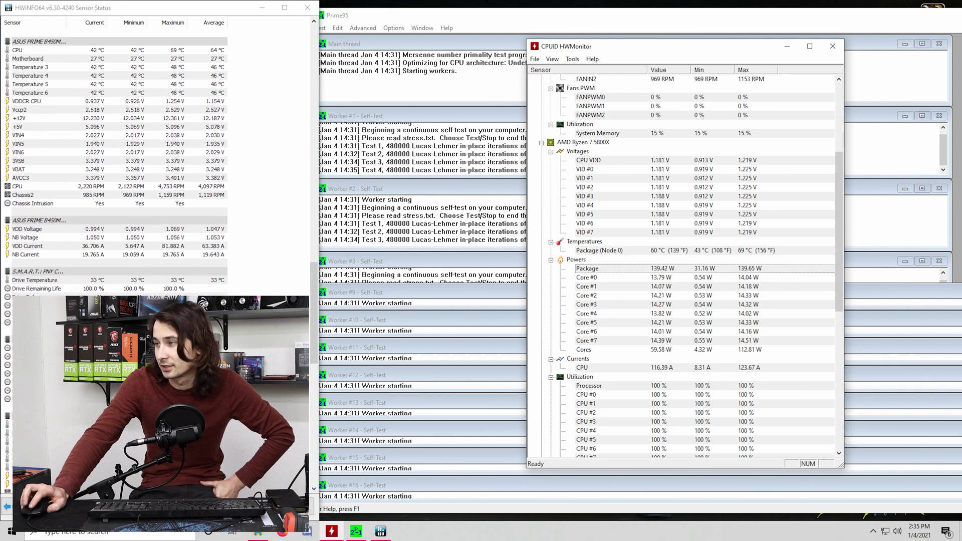
{"action": "scroll", "coordinate": [115, 150], "scroll_direction": "up", "scroll_amount": 15}
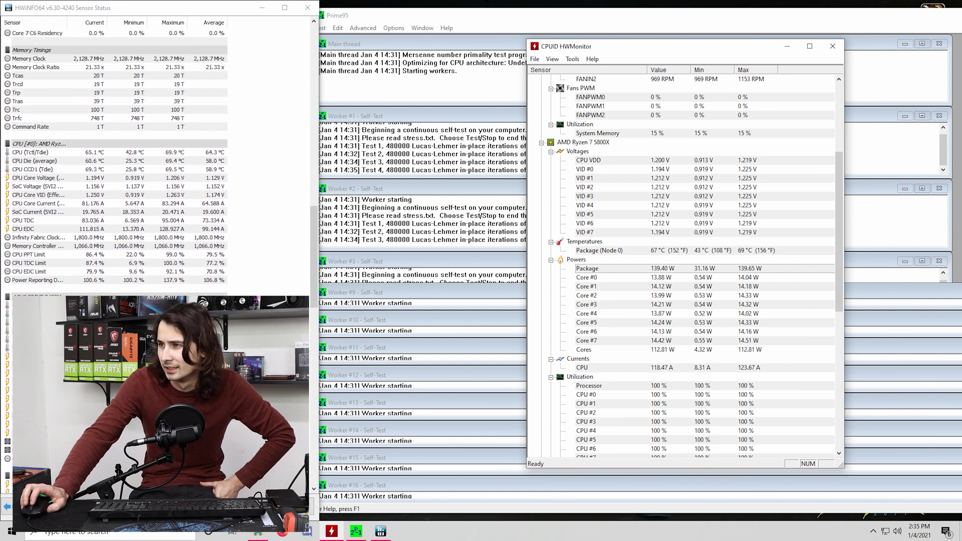
{"action": "left_click", "coordinate": [434, 304]}
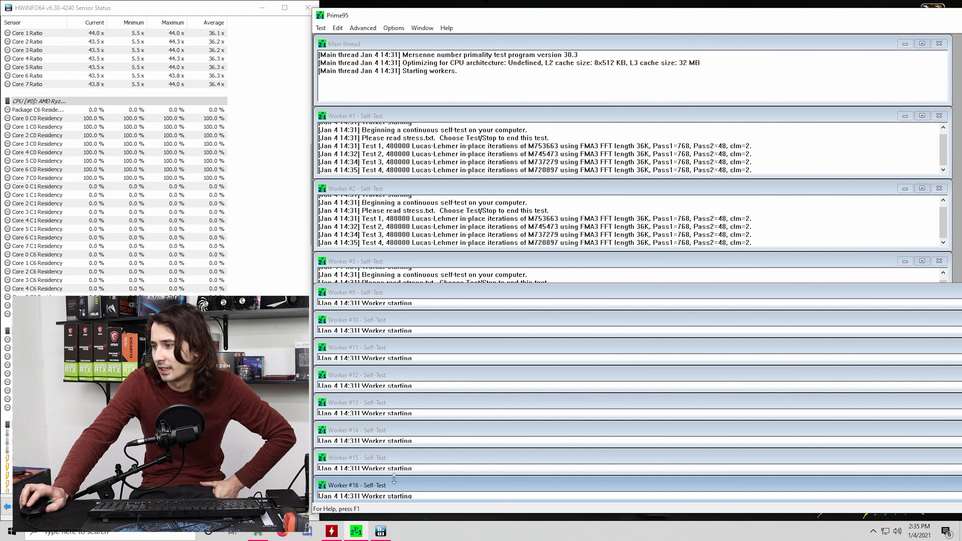
{"action": "left_click", "coordinate": [311, 428]}
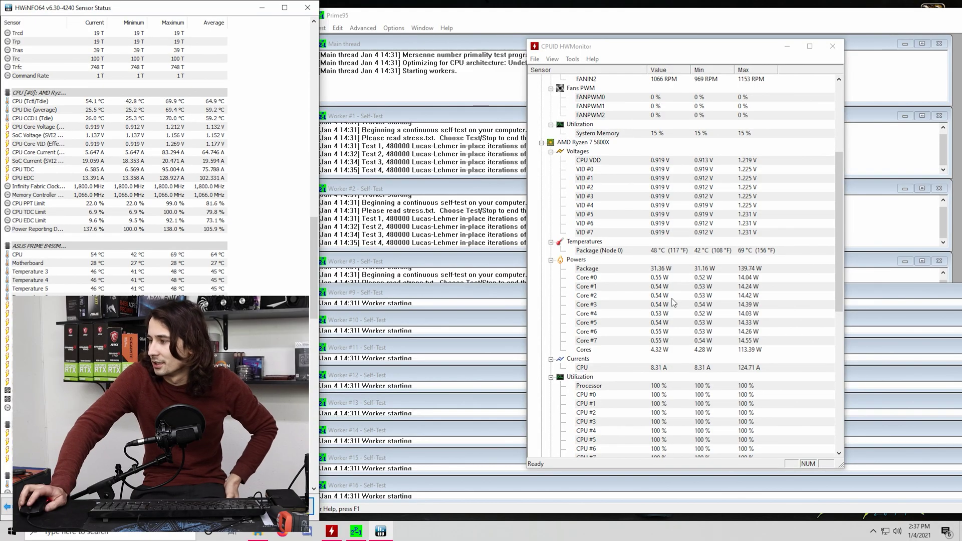
{"action": "scroll", "coordinate": [116, 151], "scroll_direction": "down", "scroll_amount": 15}
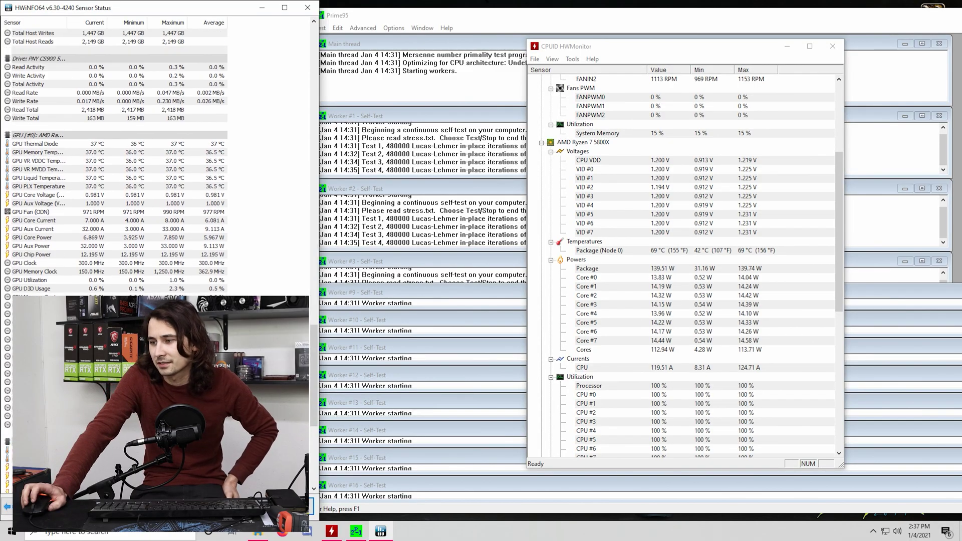
{"action": "scroll", "coordinate": [115, 150], "scroll_direction": "up", "scroll_amount": 10}
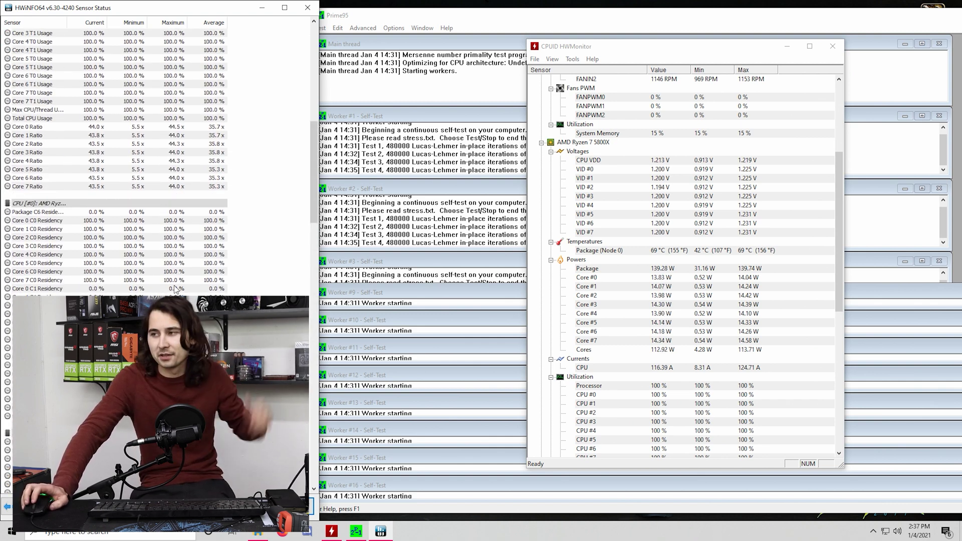
{"action": "scroll", "coordinate": [175, 289], "scroll_direction": "up", "scroll_amount": 6}
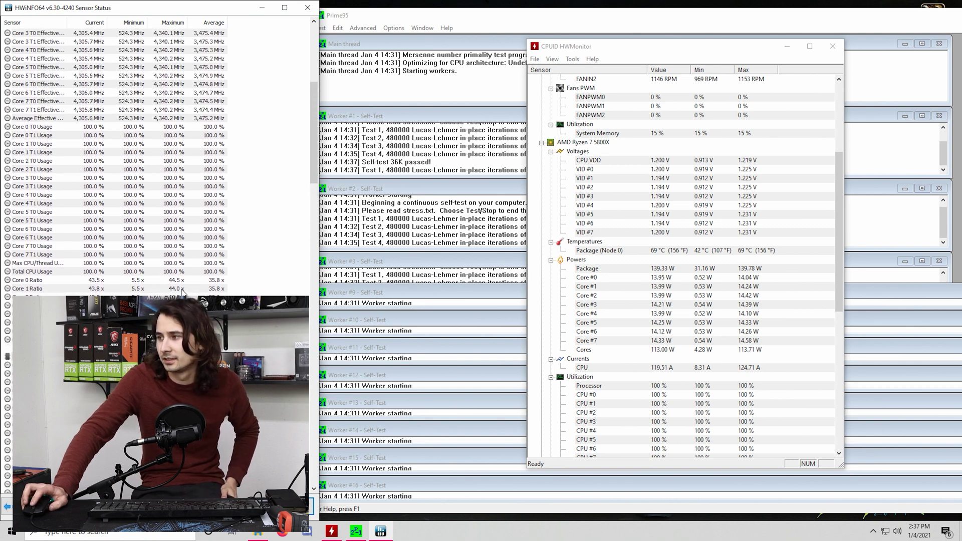
{"action": "scroll", "coordinate": [182, 290], "scroll_direction": "up", "scroll_amount": 1}
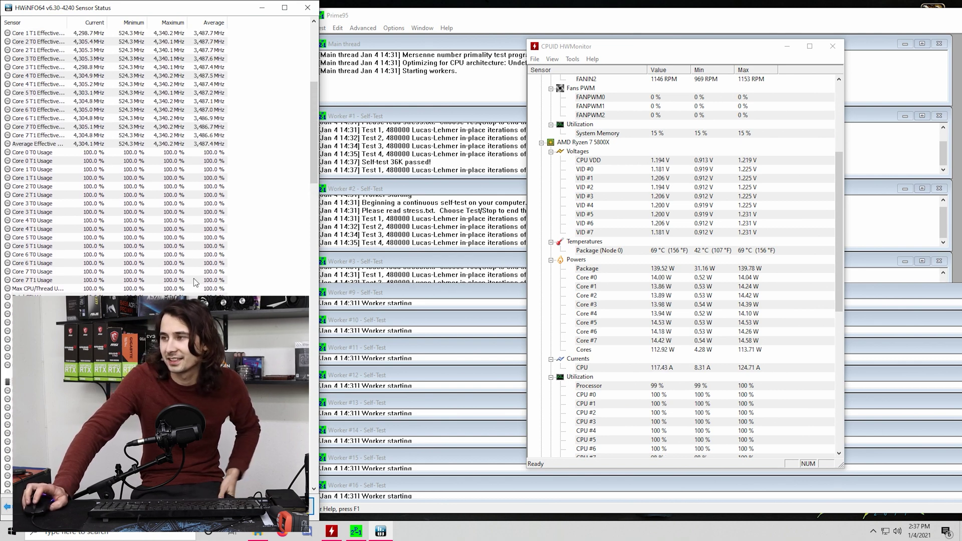
{"action": "scroll", "coordinate": [264, 157], "scroll_direction": "up", "scroll_amount": 10}
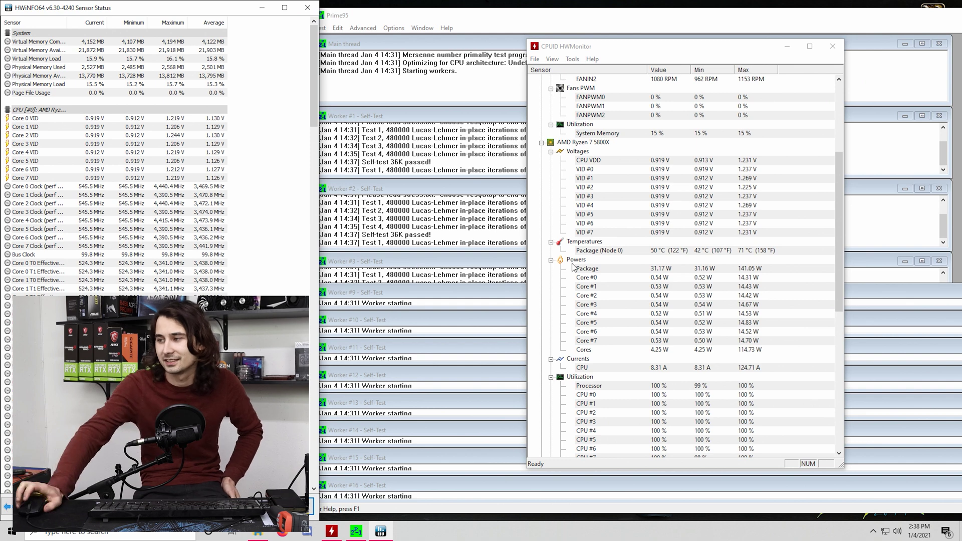
{"action": "scroll", "coordinate": [116, 151], "scroll_direction": "down", "scroll_amount": 11}
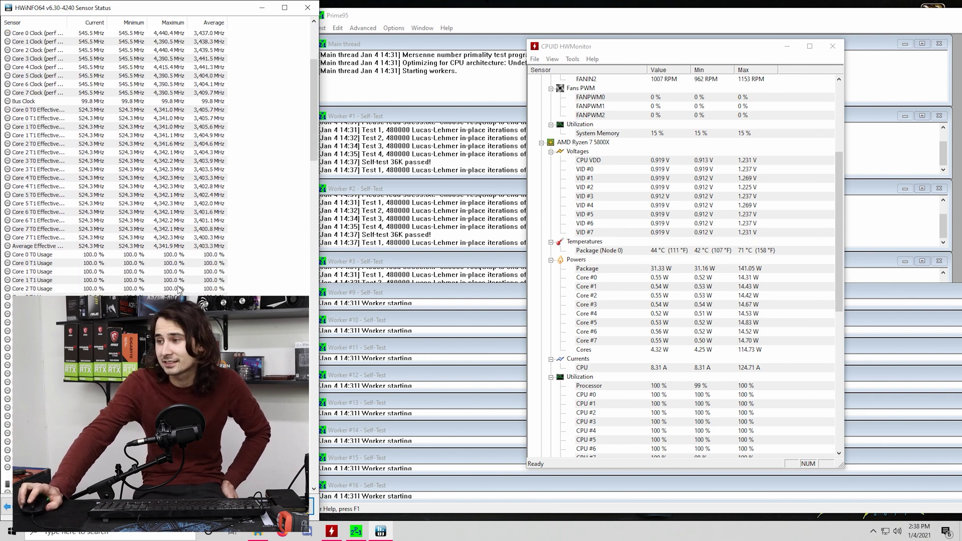
{"action": "scroll", "coordinate": [116, 151], "scroll_direction": "down", "scroll_amount": 20}
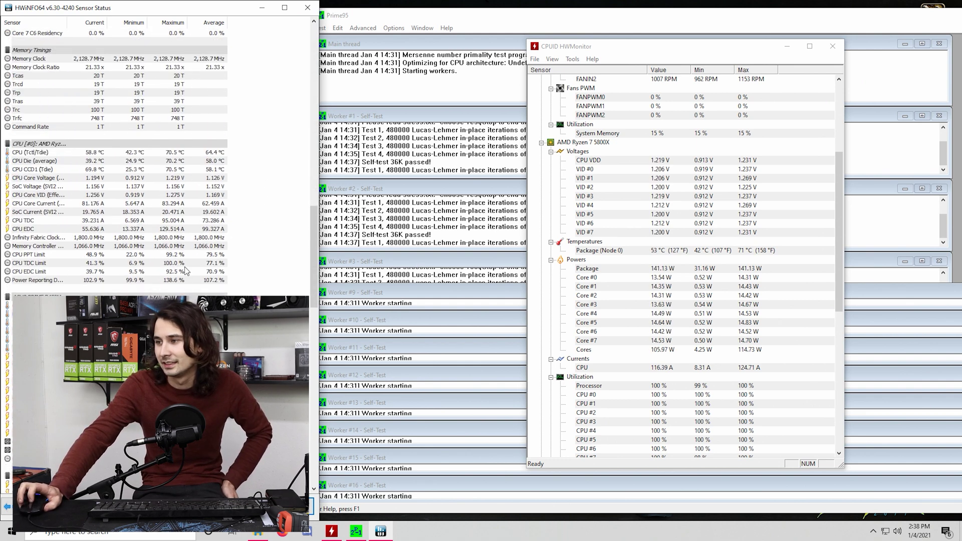
{"action": "scroll", "coordinate": [140, 264], "scroll_direction": "up", "scroll_amount": 10}
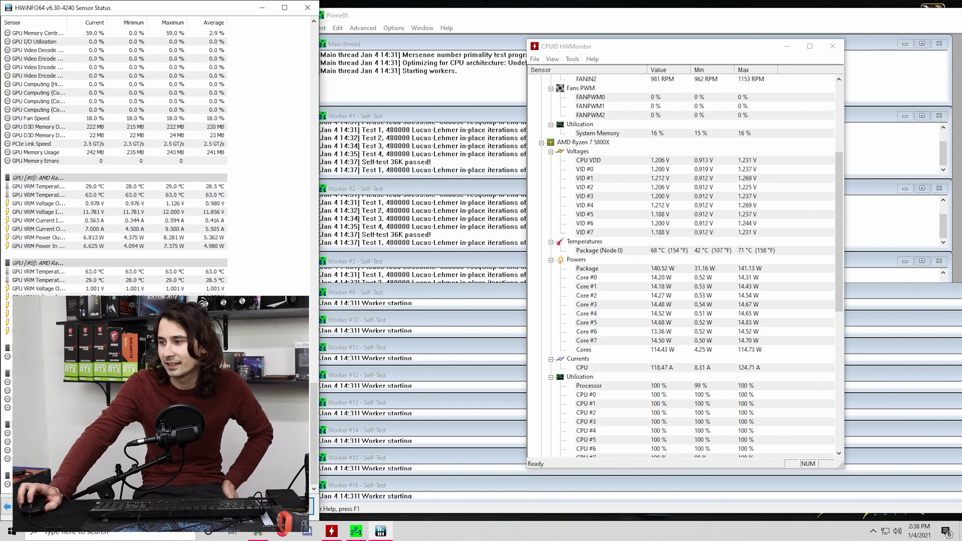
{"action": "scroll", "coordinate": [140, 265], "scroll_direction": "up", "scroll_amount": 20}
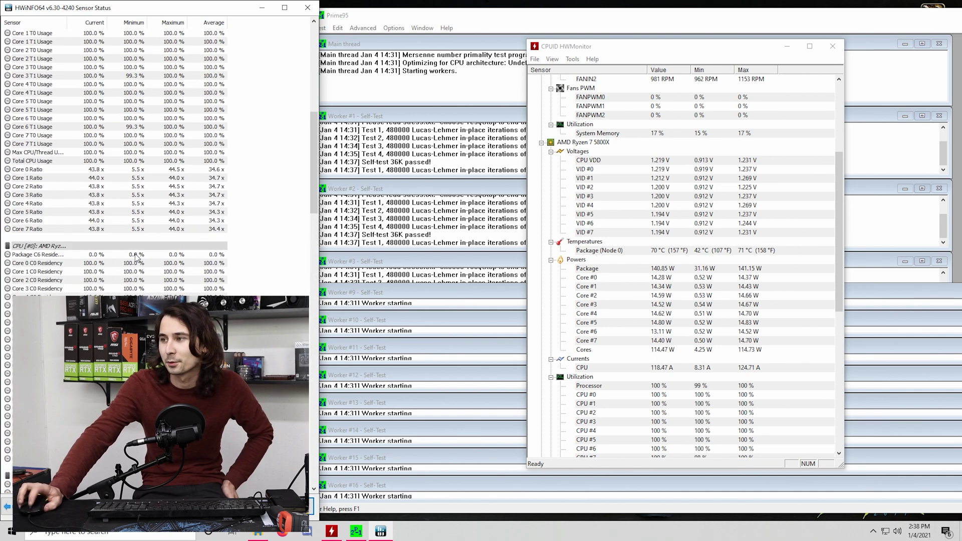
{"action": "scroll", "coordinate": [115, 150], "scroll_direction": "down", "scroll_amount": 15}
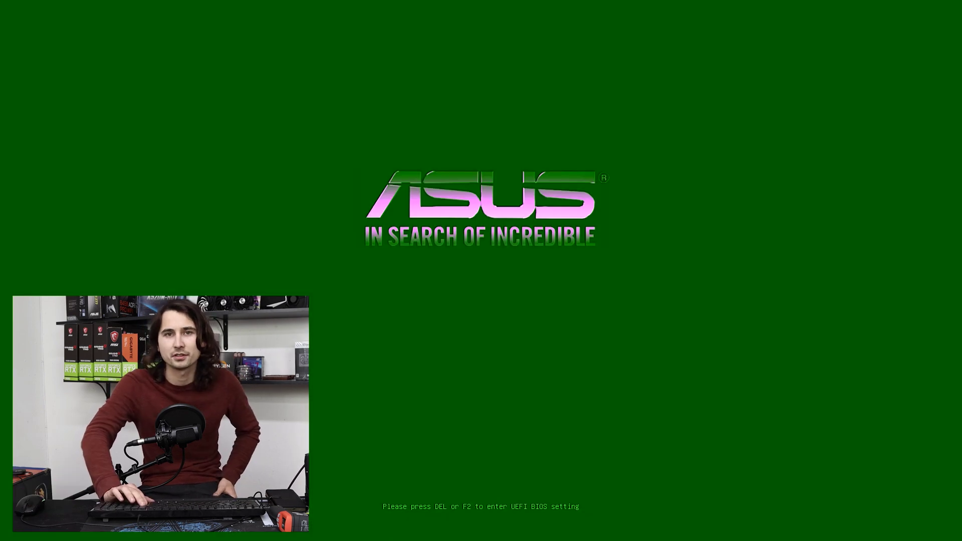
- Enter the ASUS BIOS at boot and switch to Advanced Mode on the Ai Tweaker page
{"action": "key", "text": "Delete"}
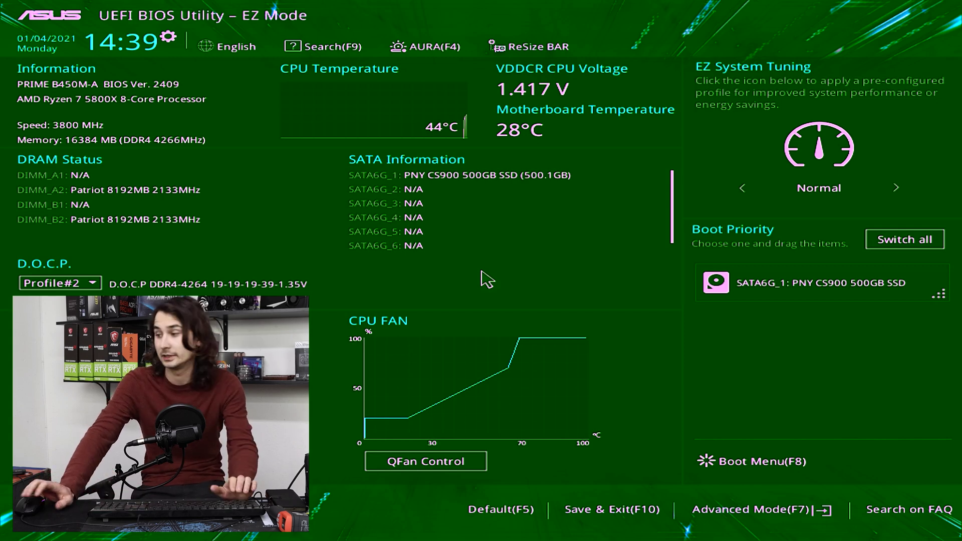
{"action": "key", "text": "F7"}
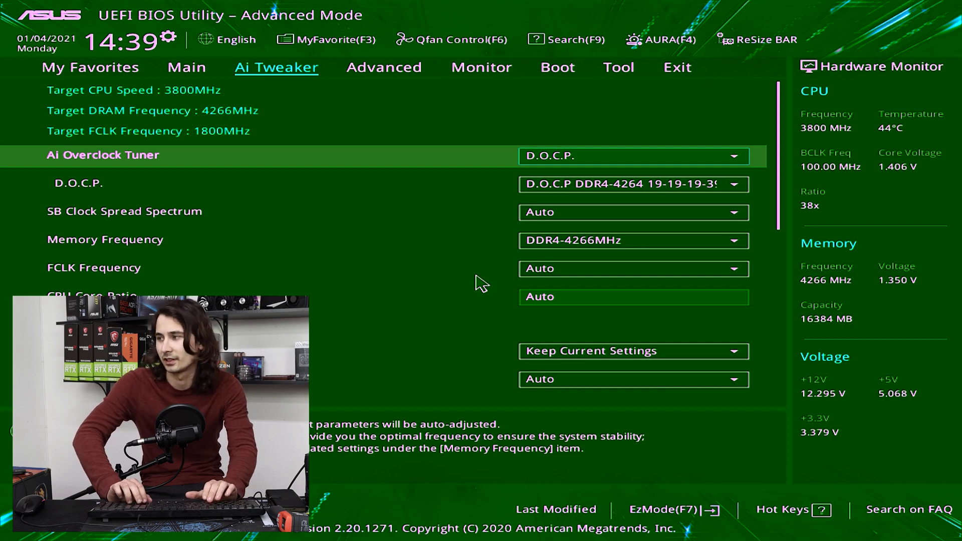
- Move down the Ai Tweaker list to the CPU core ratio setting
{"action": "key", "text": "Down"}
{"action": "key", "text": "Down"}
{"action": "key", "text": "Down"}
{"action": "key", "text": "Down"}
{"action": "key", "text": "Down"}
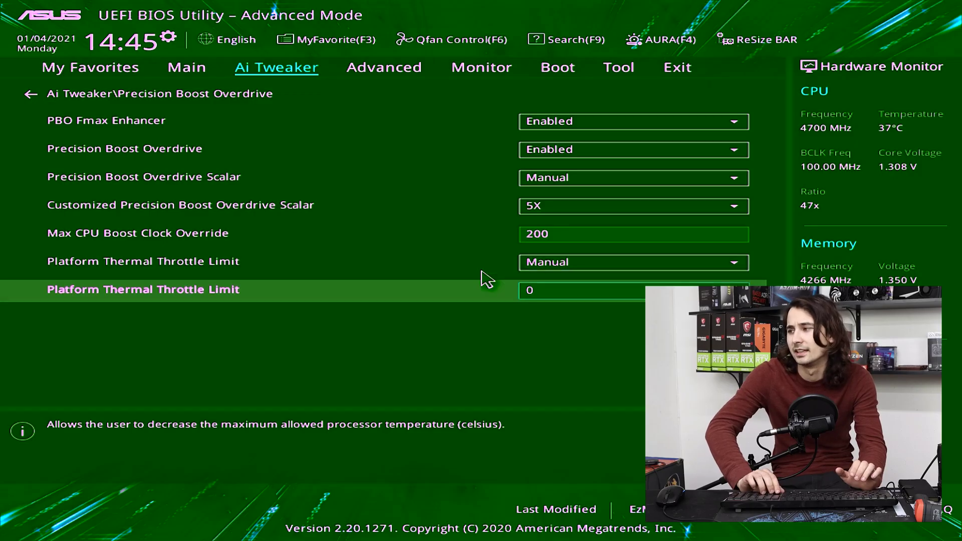
- Enter a 90 °C Platform Thermal Throttle Limit, then move up to the PPT Limit setting
{"action": "type", "text": "90"}
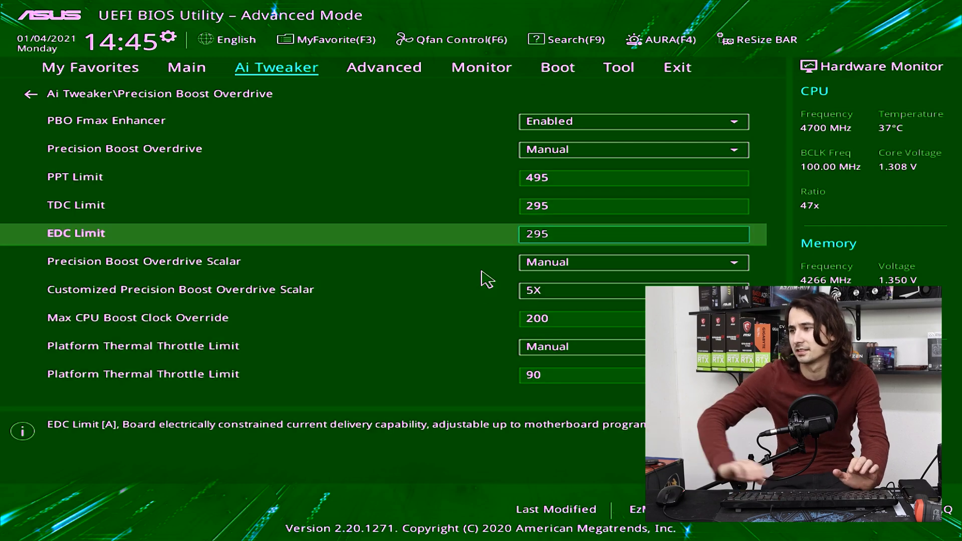
{"action": "key", "text": "Up"}
{"action": "key", "text": "Up"}
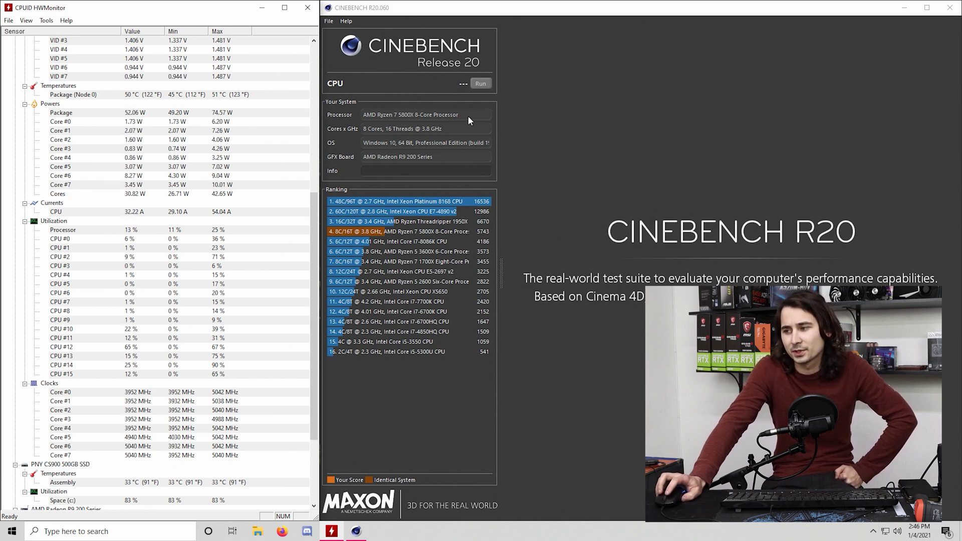
- Run the Cinebench R20 CPU benchmark on the PBO-overclocked 5800X, scoring 4989 pts
{"action": "left_click", "coordinate": [483, 84]}
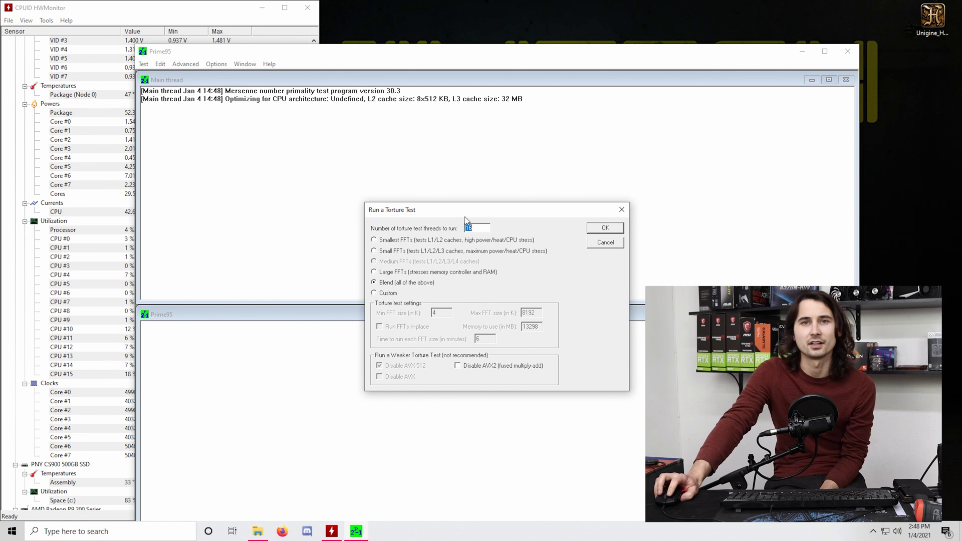
- Start a Small FFTs torture test on 16 threads and shift the Prime95 window slightly up-right
{"action": "left_click", "coordinate": [424, 251]}
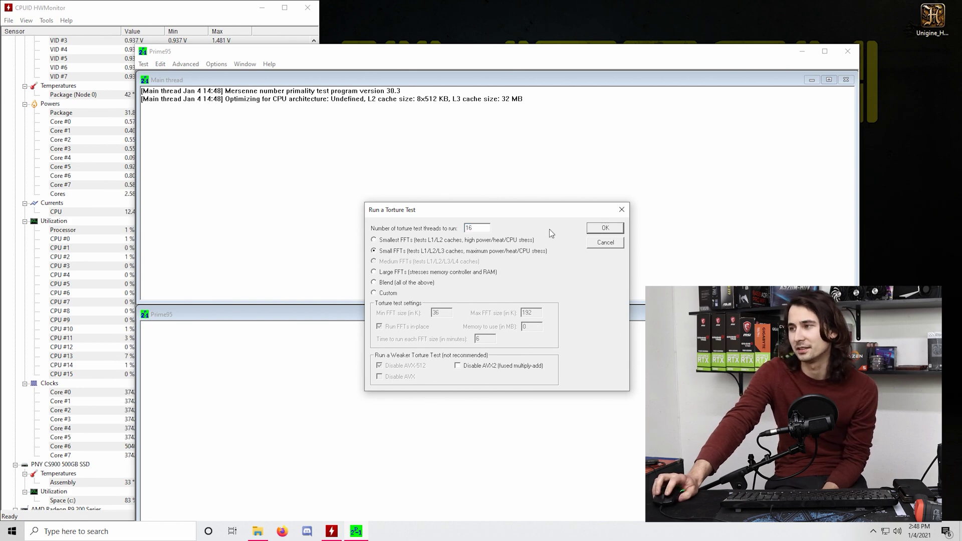
{"action": "left_click", "coordinate": [607, 229]}
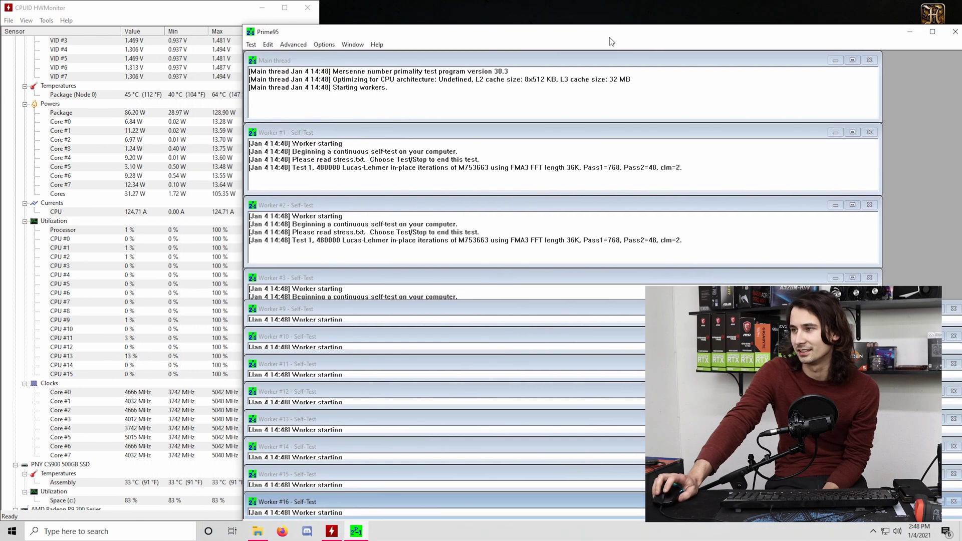
{"action": "left_click_drag", "start_coordinate": [610, 37], "coordinate": [633, 22]}
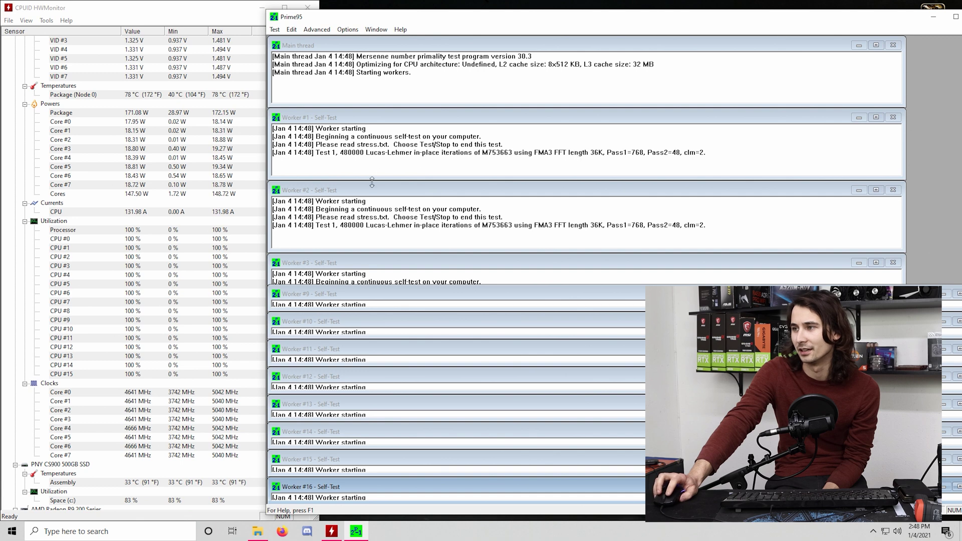